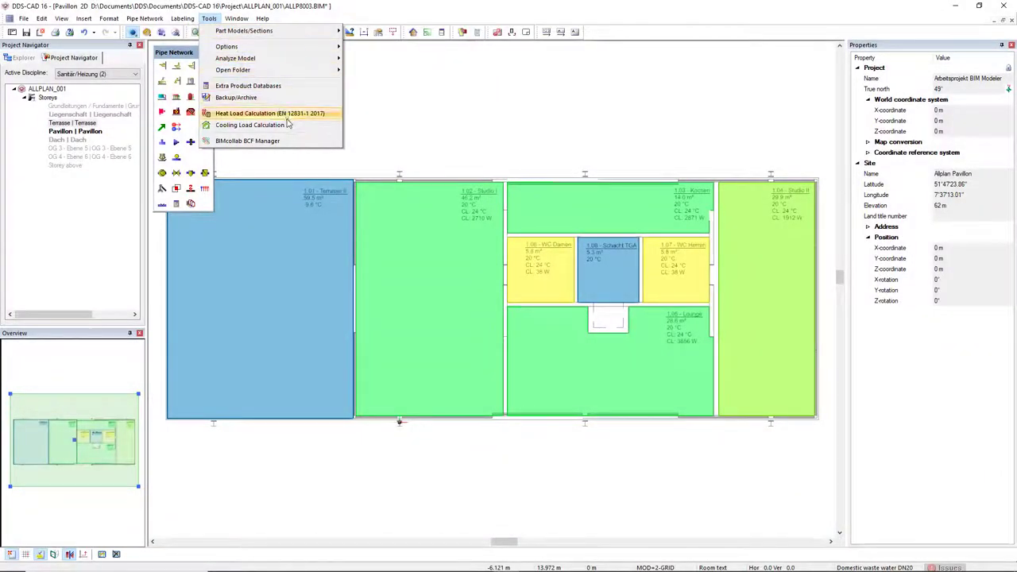
- Start the cooling load calculation and expand the Undefined and Pavilion Cooling room groups
click(249, 124)
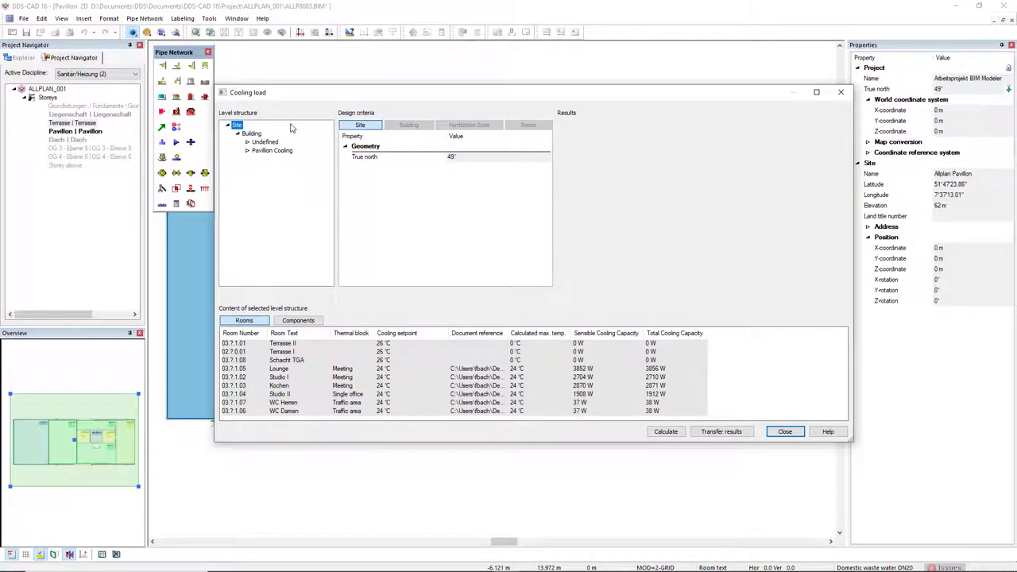
click(247, 142)
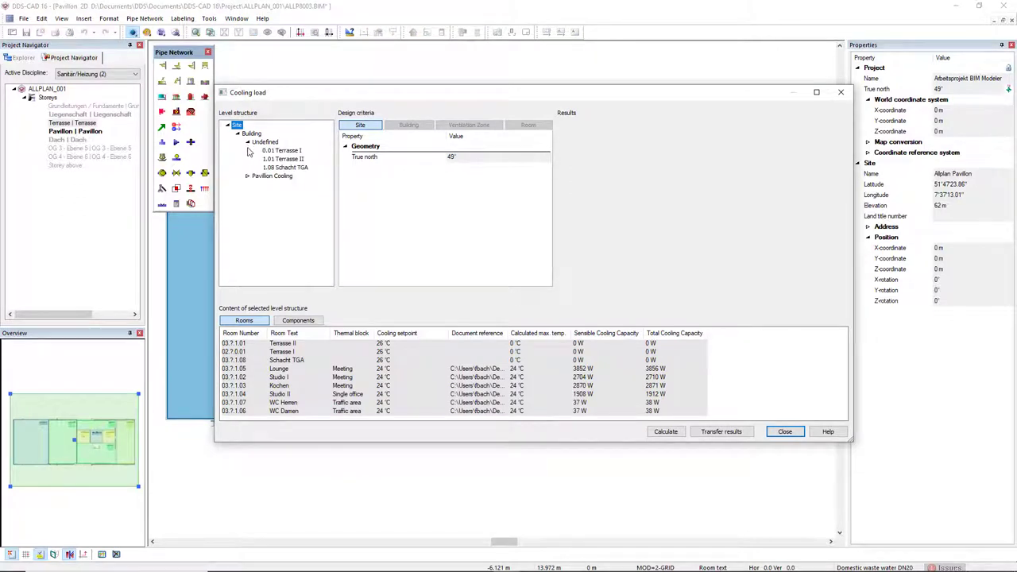
click(247, 177)
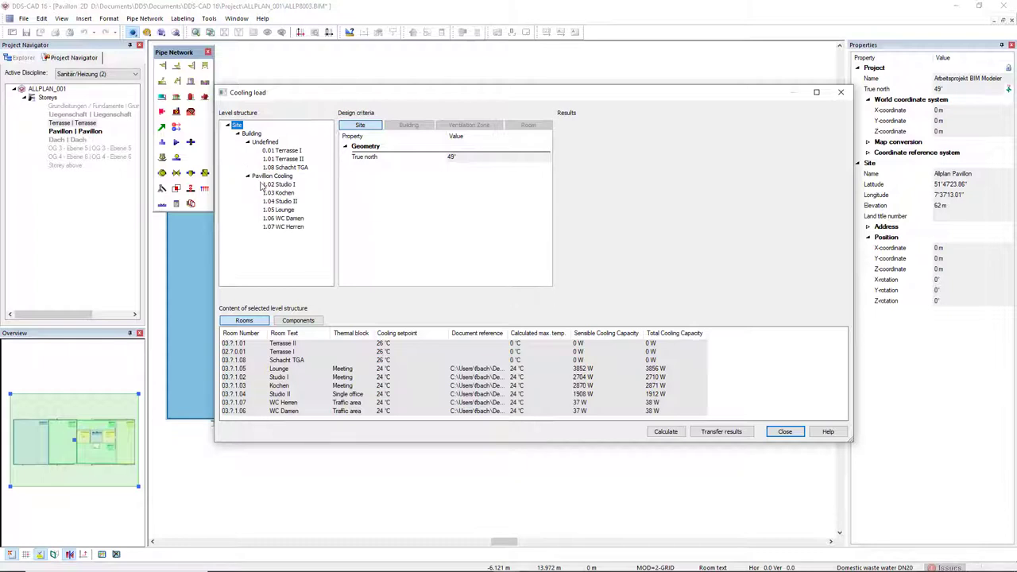
- Check Studio I's room options, dismiss them, and list only the Undefined group's rooms
right_click(276, 186)
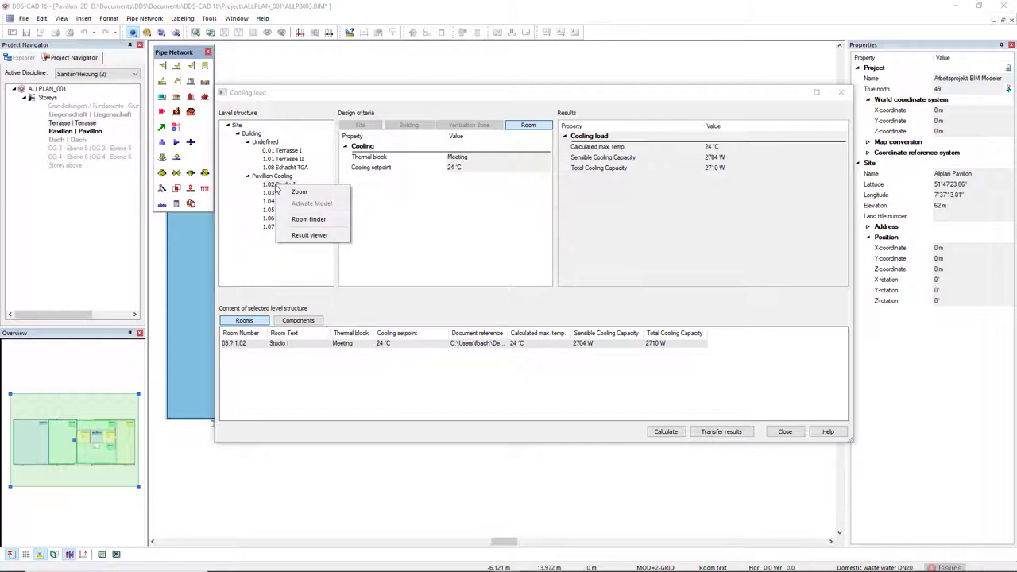
key(Escape)
click(266, 142)
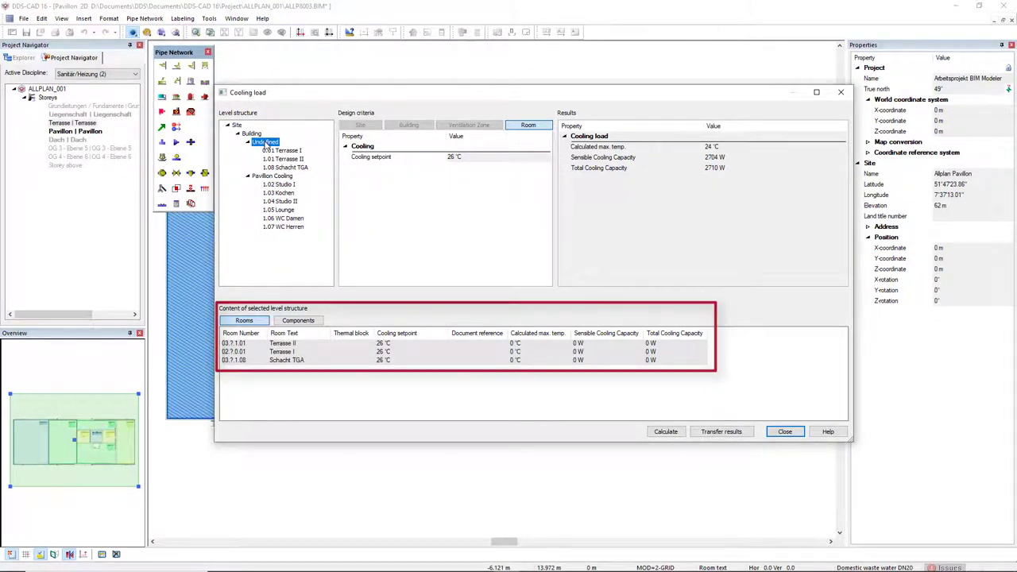
- Assign the Traffic area thermal block to Terrasse II, Terrasse I and Schacht TGA together
click(280, 344)
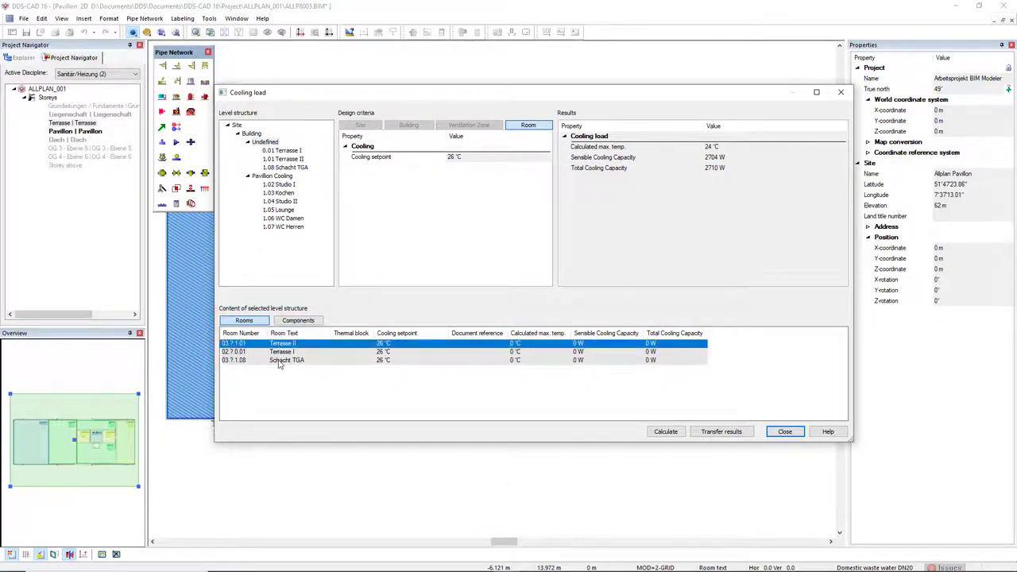
shift+click(281, 360)
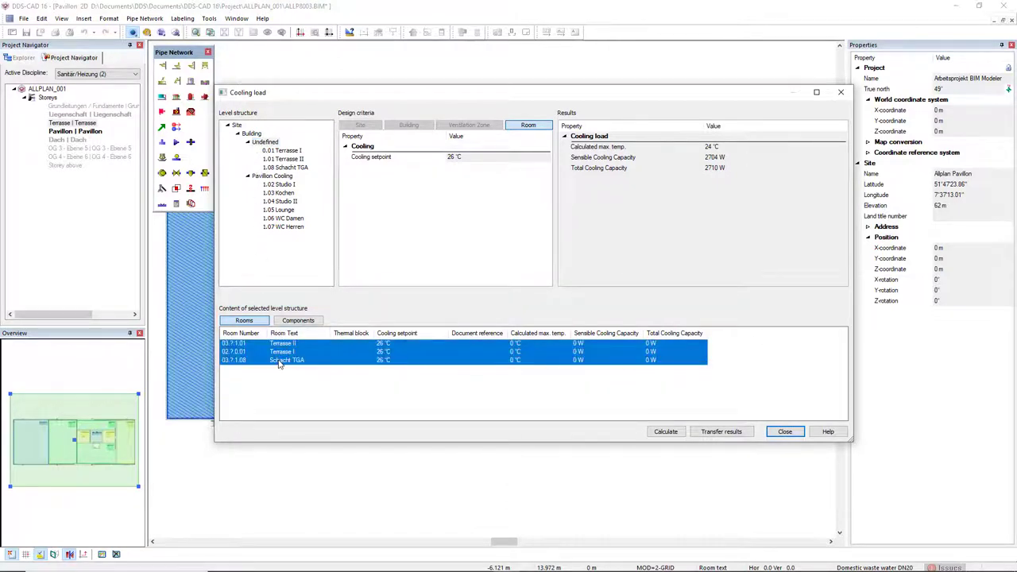
right_click(353, 363)
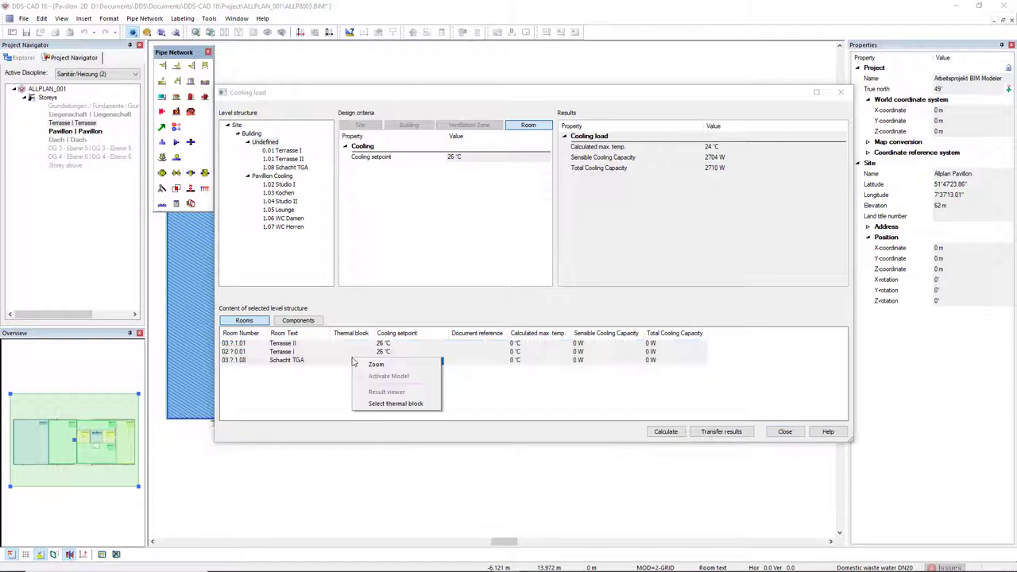
click(373, 403)
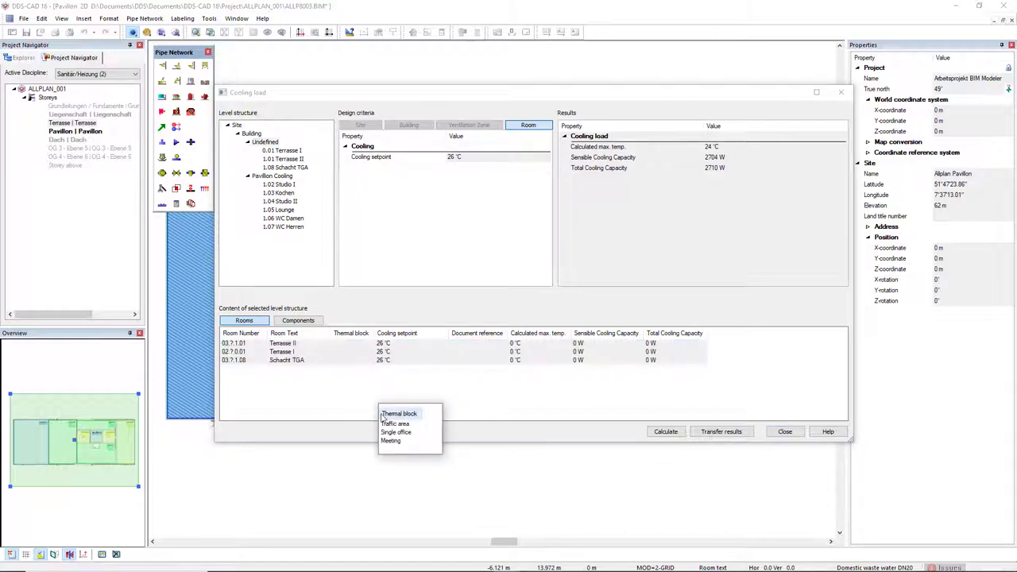
click(387, 425)
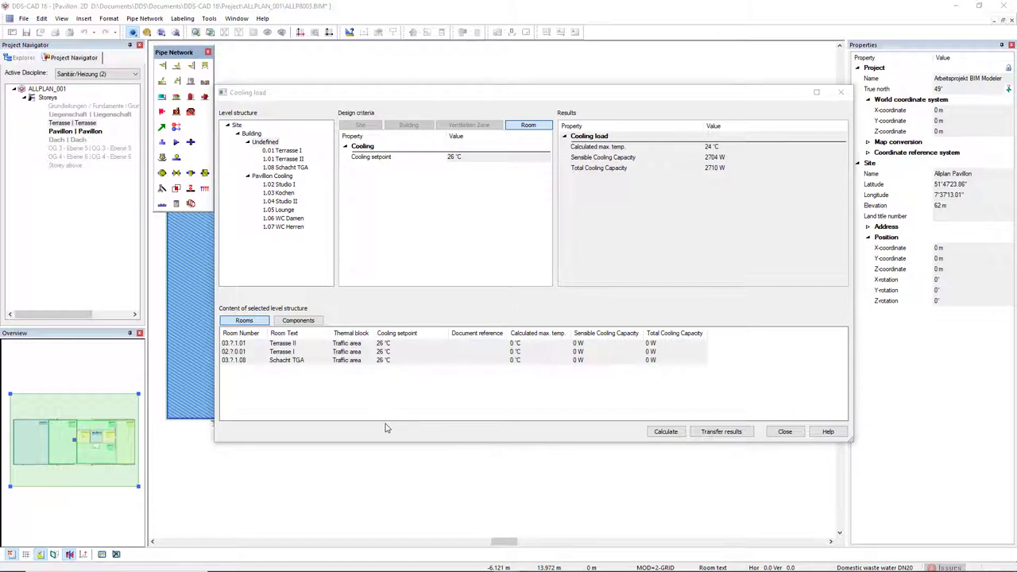